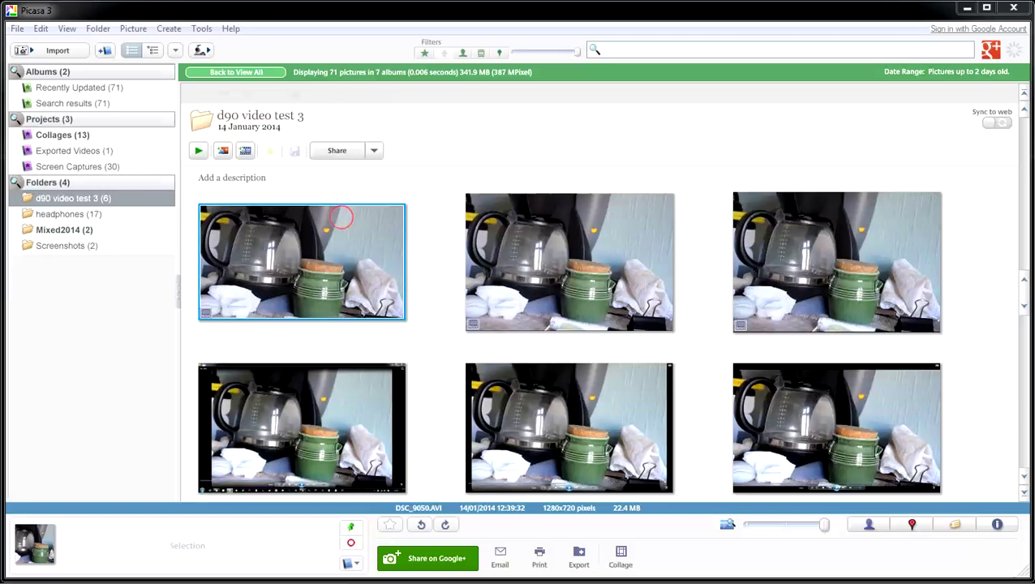
Check the second and third videos, then open the bottom-left screenshot in the full viewer.
click(527, 245)
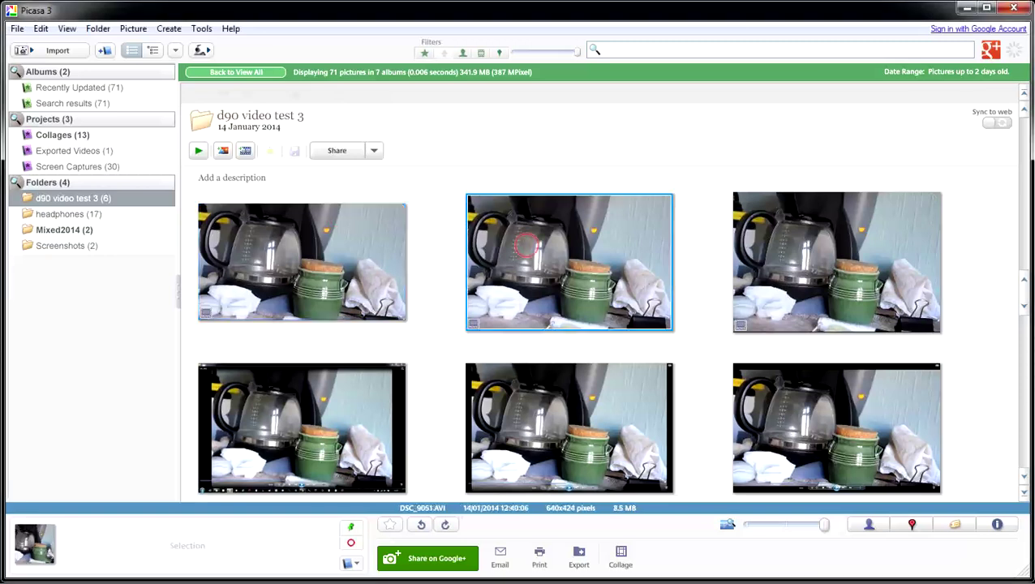
click(747, 258)
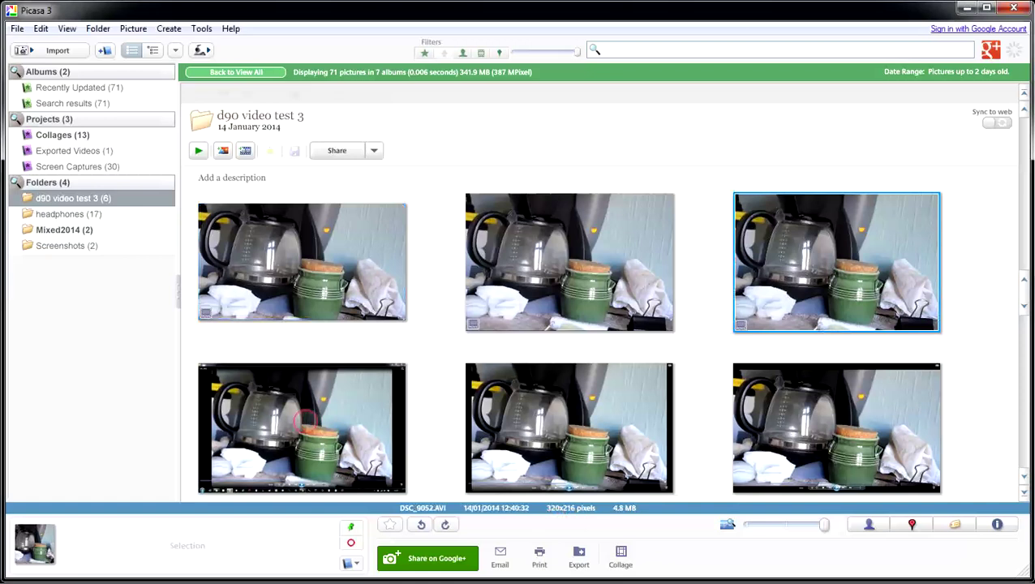
double_click(305, 418)
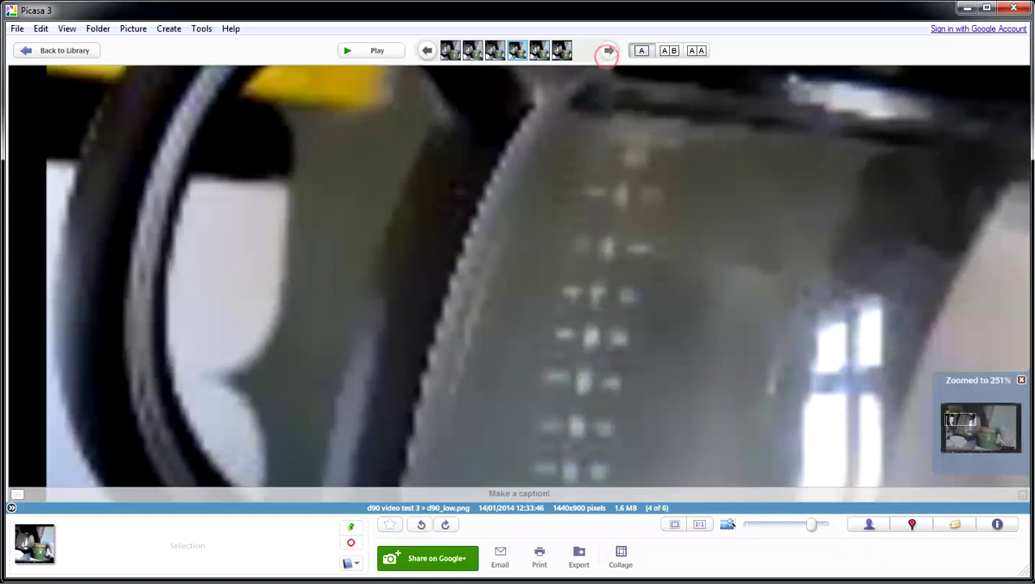
Advance to image 5 of 6 and inspect the coffee pot at 157% zoom.
click(607, 51)
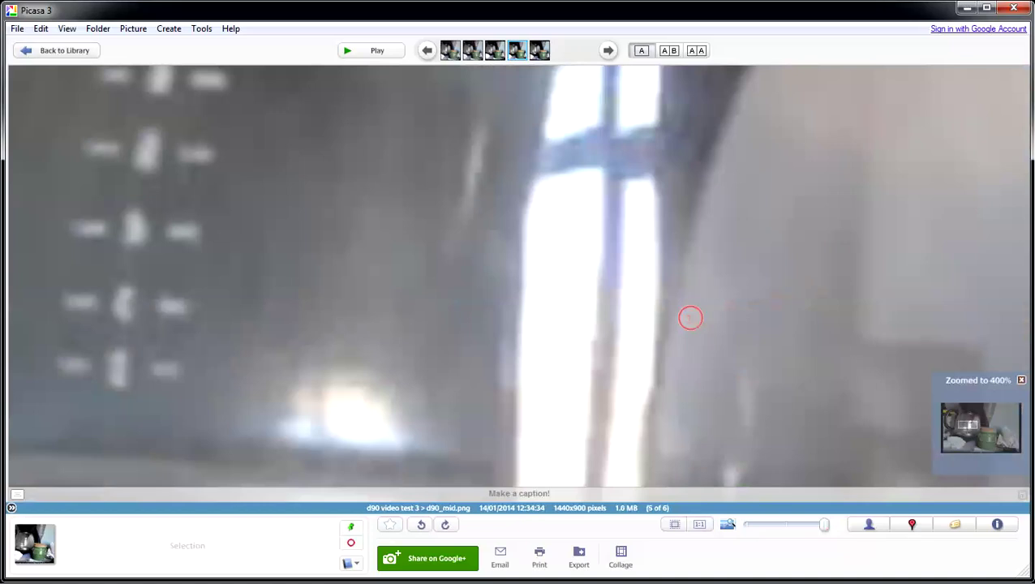
drag(247, 233, 767, 300)
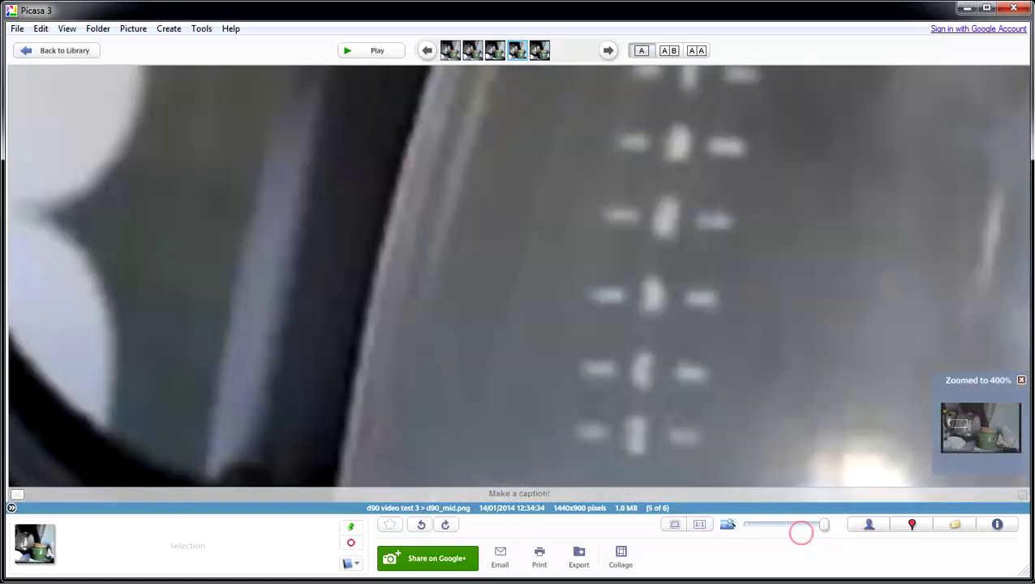
drag(821, 524, 798, 524)
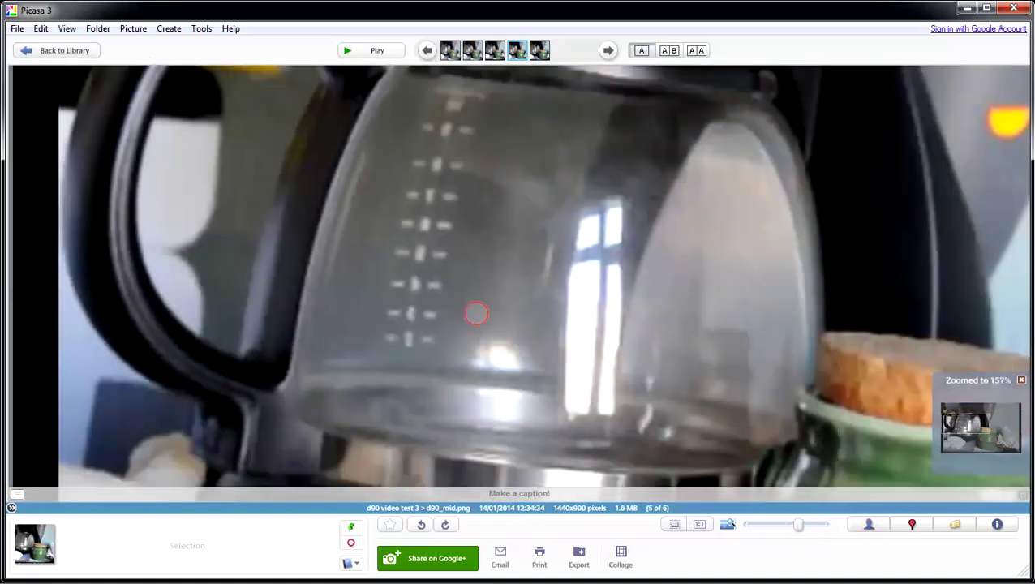
drag(443, 265, 536, 339)
Advance to d90_high.png, zoom to 204%, and pan from the cork jar to the measuring marks.
click(603, 50)
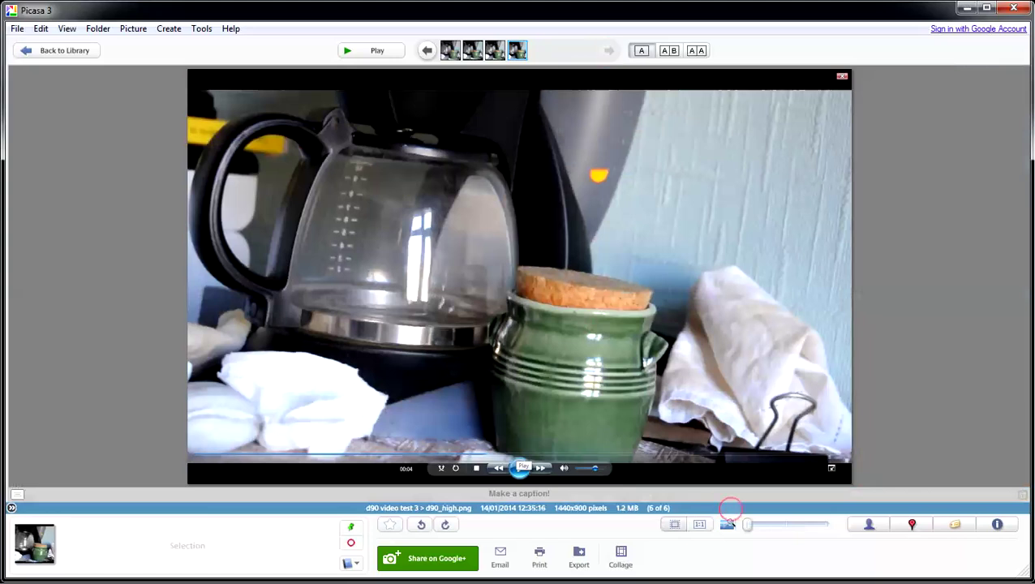
drag(745, 523, 805, 524)
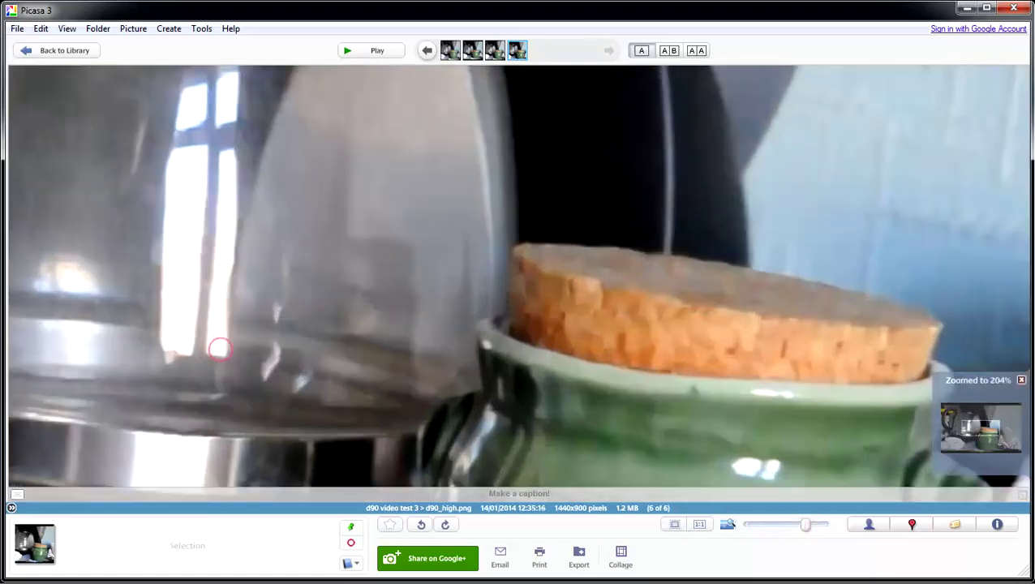
drag(102, 205, 442, 305)
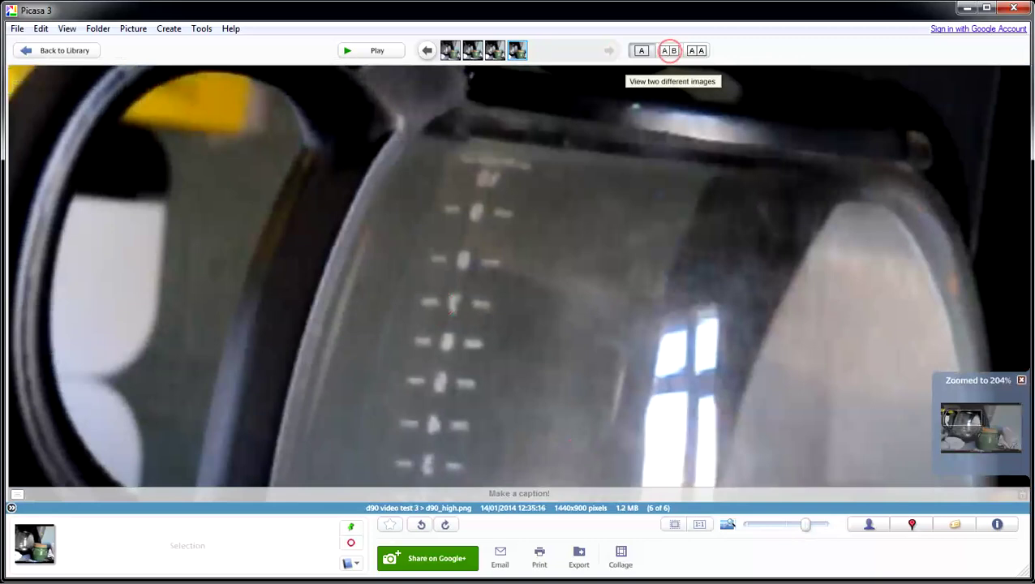
Split the viewer into A|B side-by-side images, zoom them out, and go back to the library.
click(670, 51)
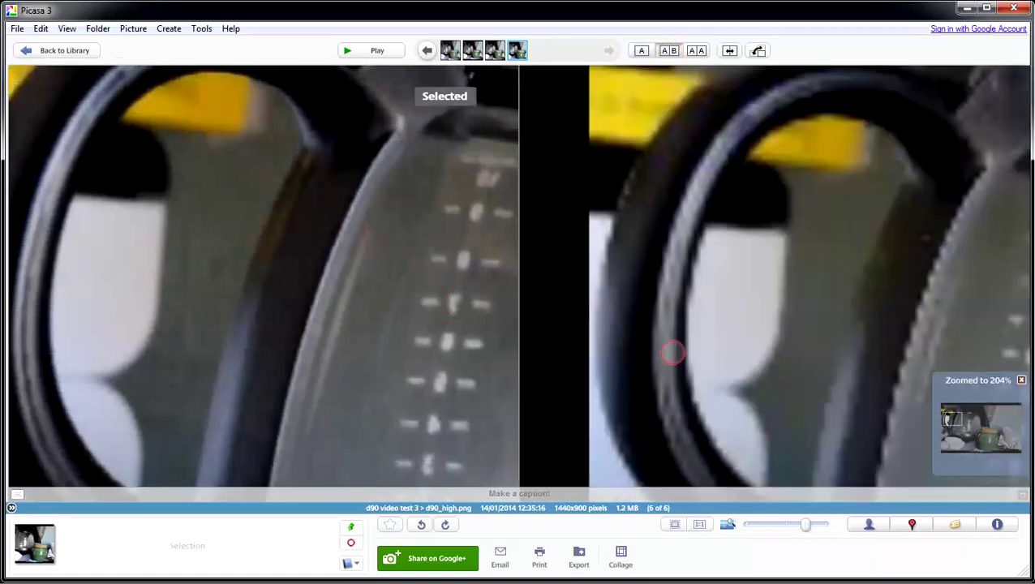
drag(804, 525, 746, 524)
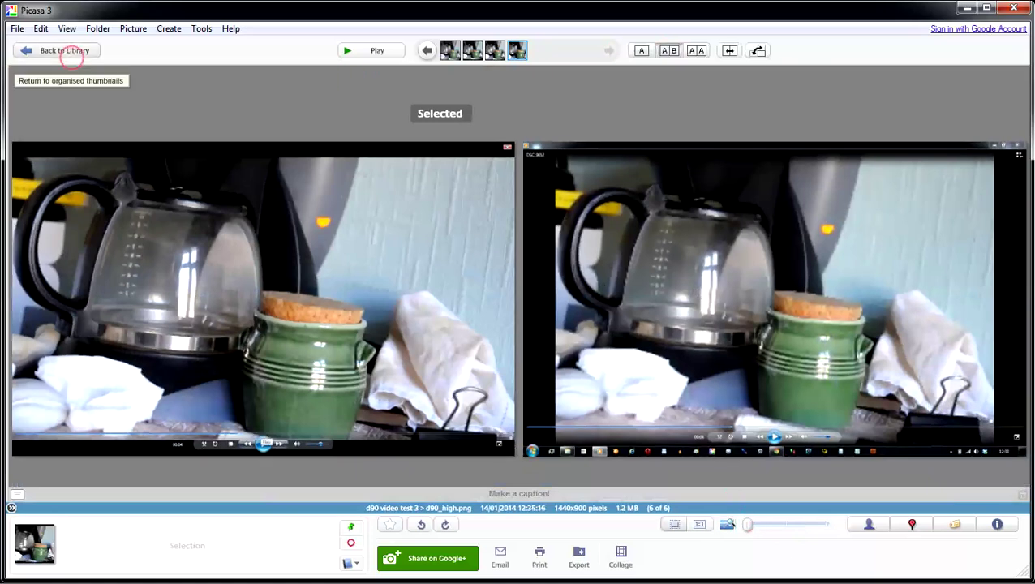
click(70, 56)
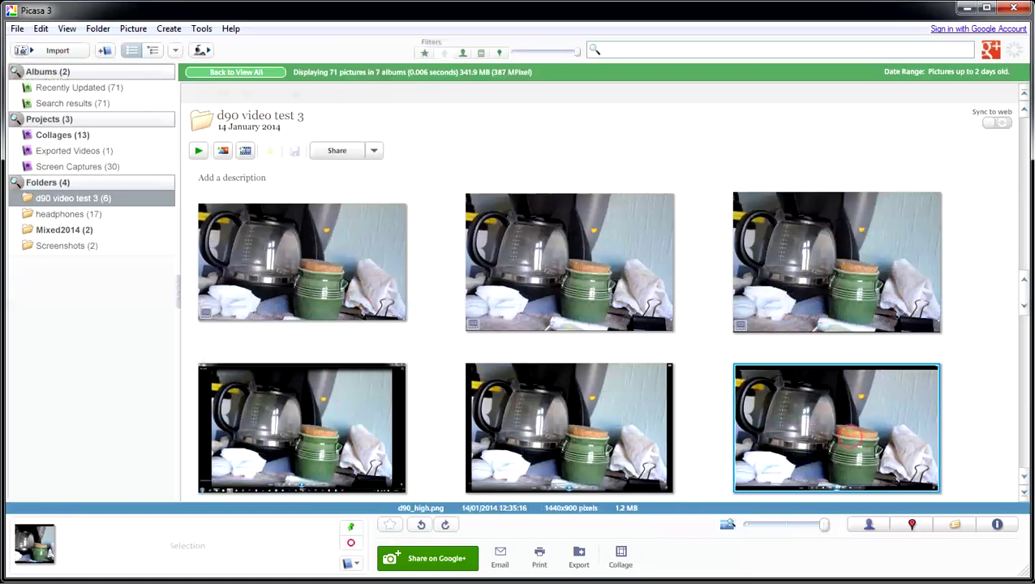
Open d90_low.png in A|B compare beside d90_mid.png, toggling focus right and back left.
click(331, 411)
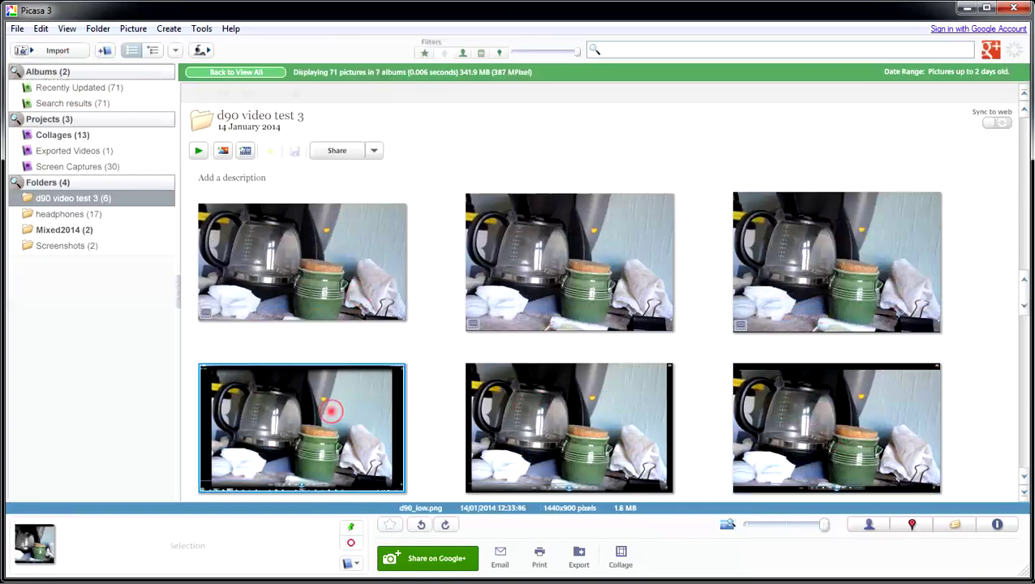
double_click(331, 411)
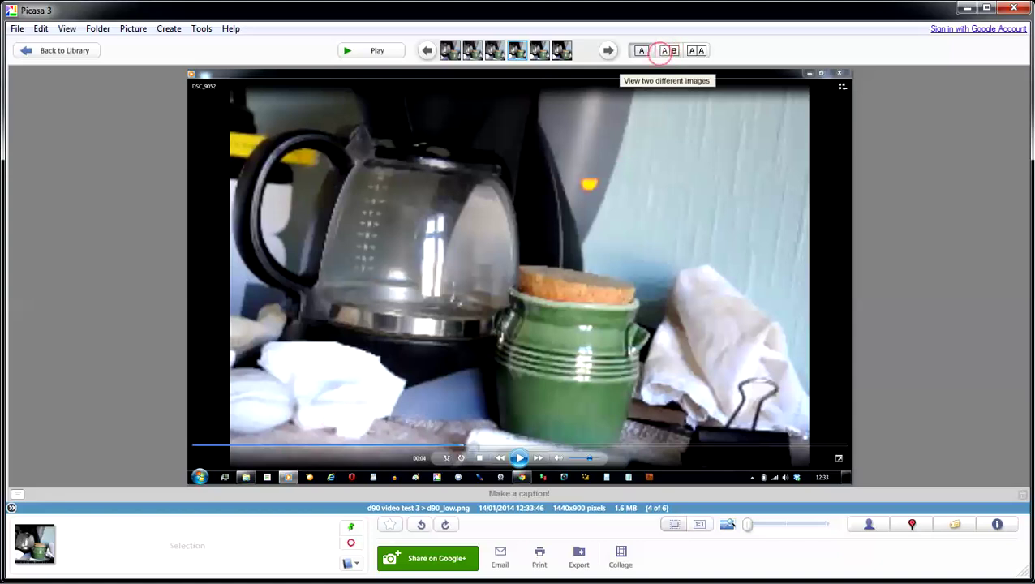
click(663, 51)
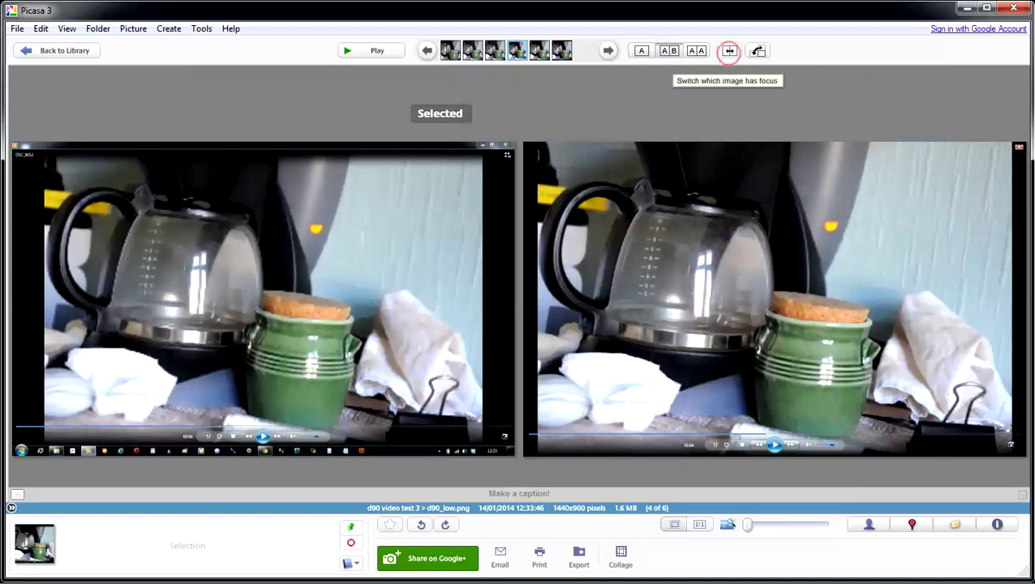
click(728, 50)
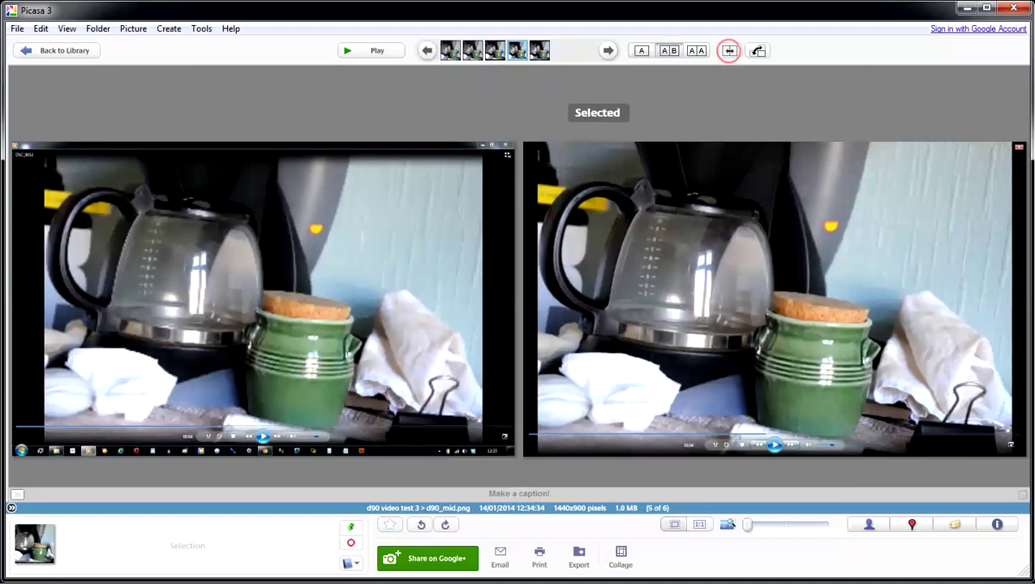
click(729, 50)
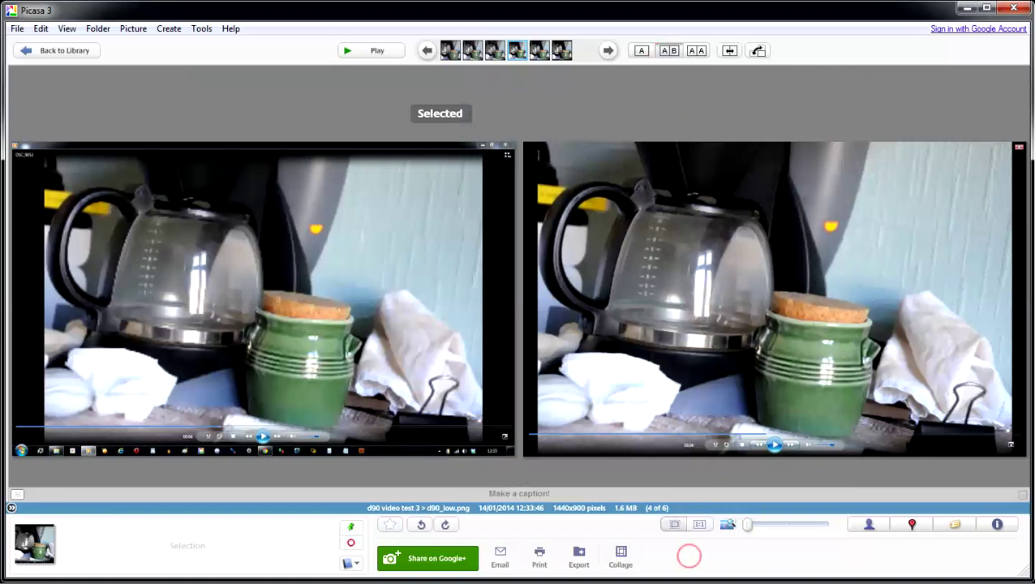
Zoom both compared images in together, then step the focused image to d90_high.png (6 of 6).
drag(744, 523, 810, 523)
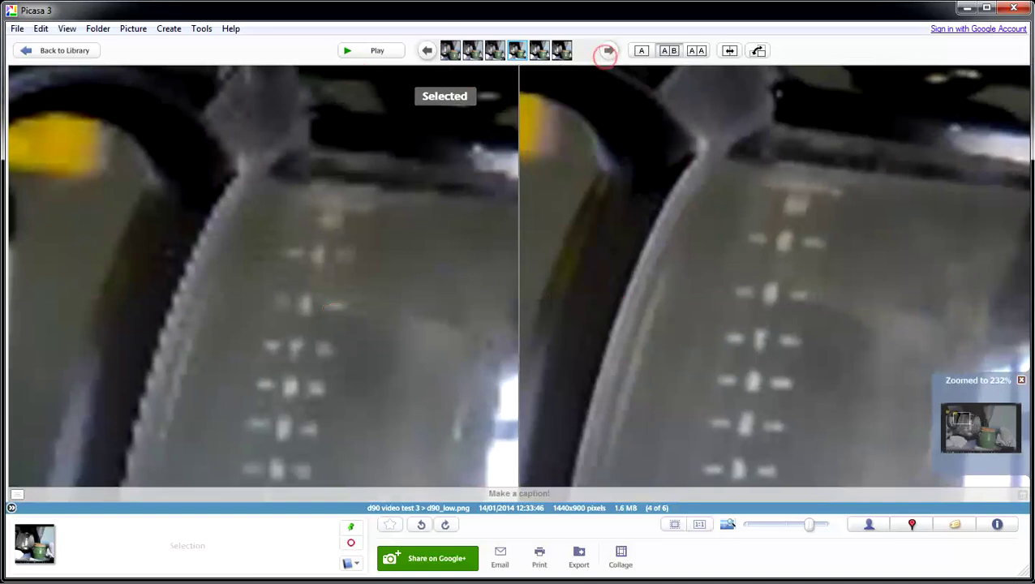
click(607, 51)
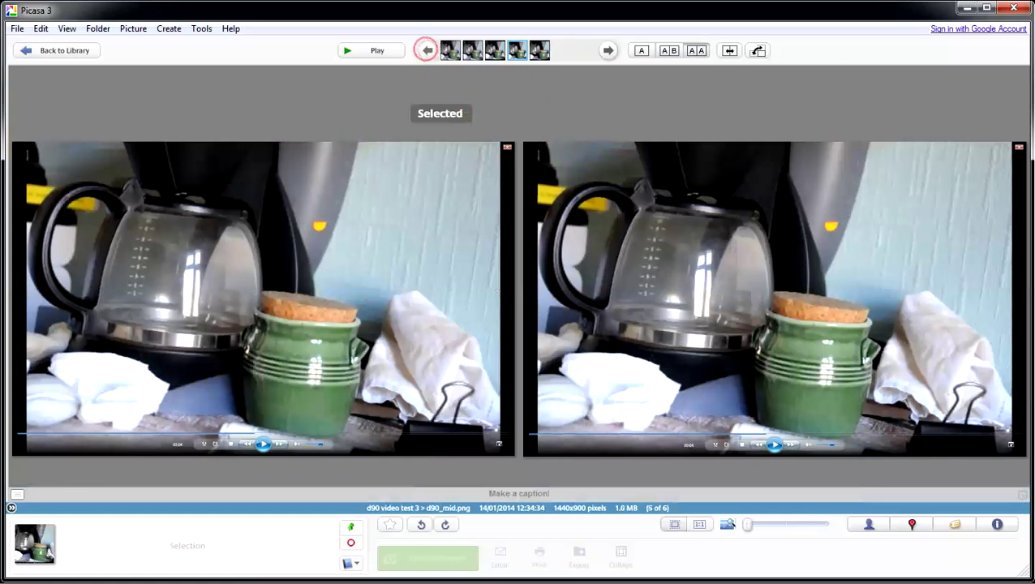
click(425, 49)
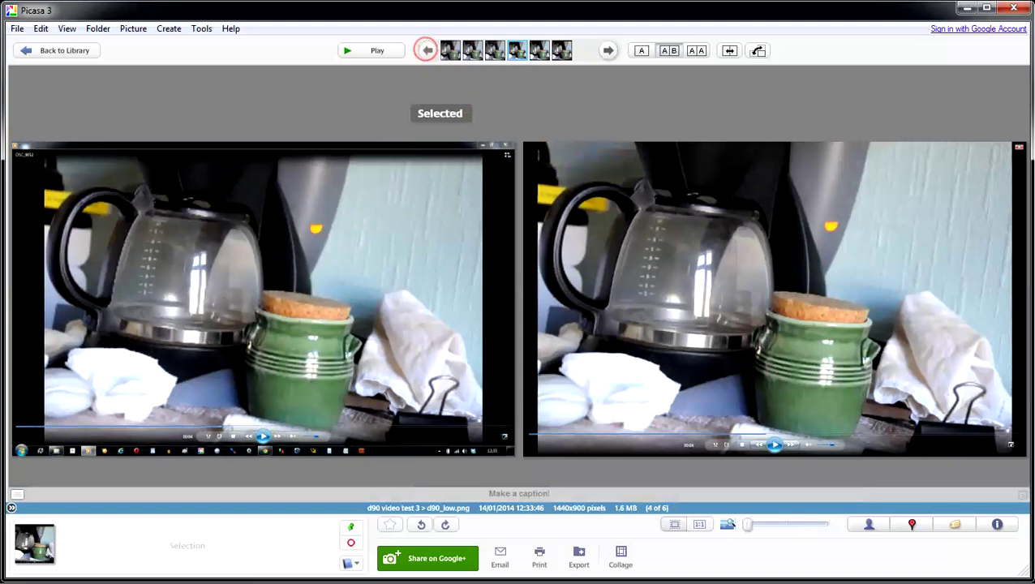
click(606, 49)
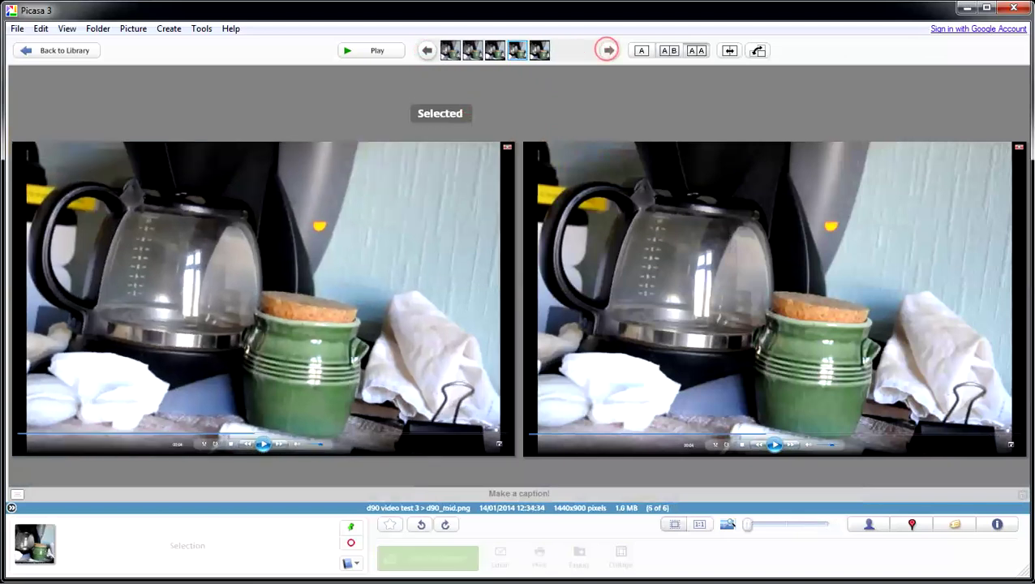
click(606, 50)
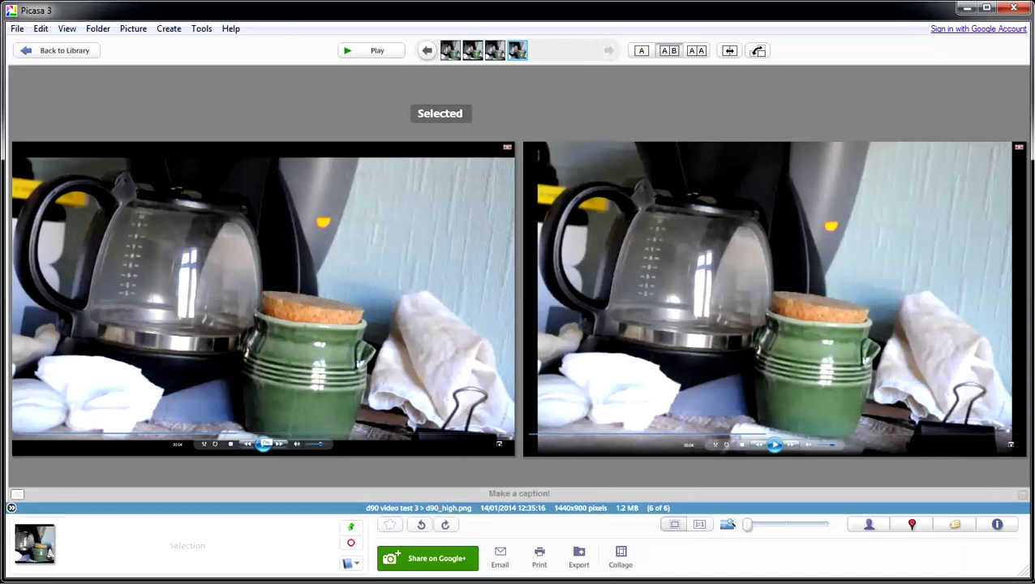
Step the focused image back to d90_low.png, then forward again to d90_high.png.
mouse_move(439, 481)
mouse_down()
mouse_move(411, 567)
mouse_move(446, 449)
mouse_move(486, 487)
mouse_move(438, 527)
mouse_up()
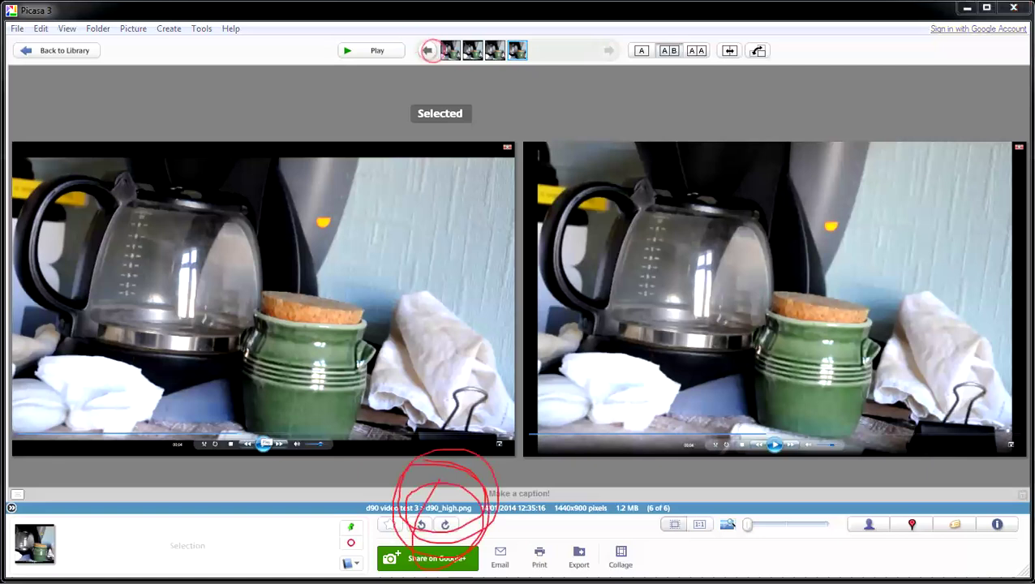
click(427, 51)
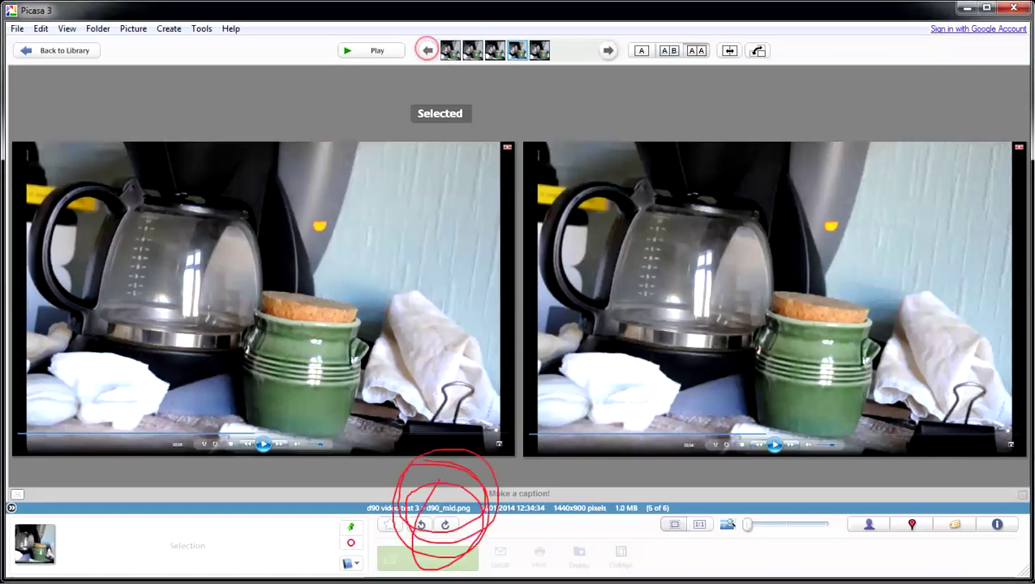
click(427, 50)
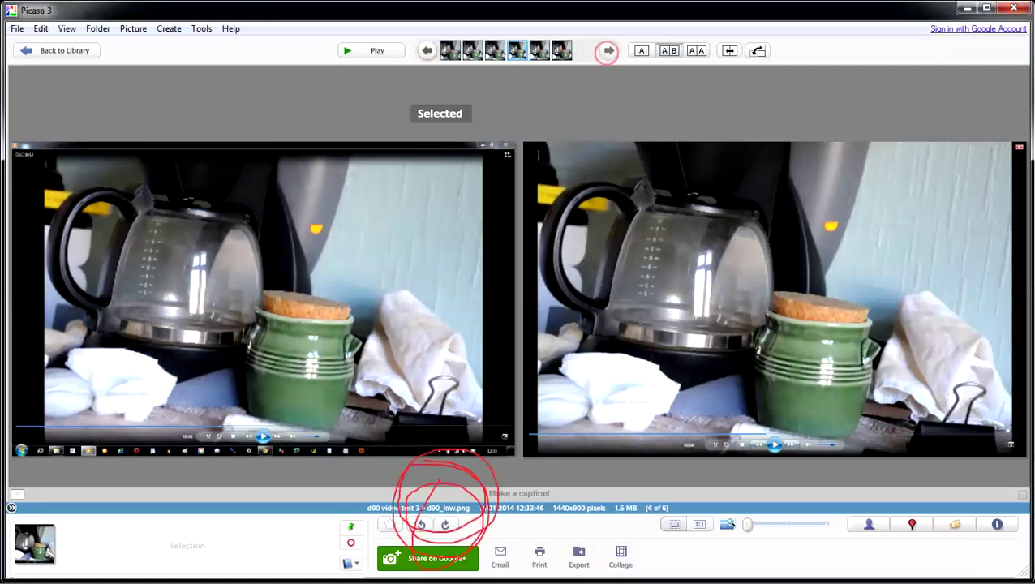
click(608, 50)
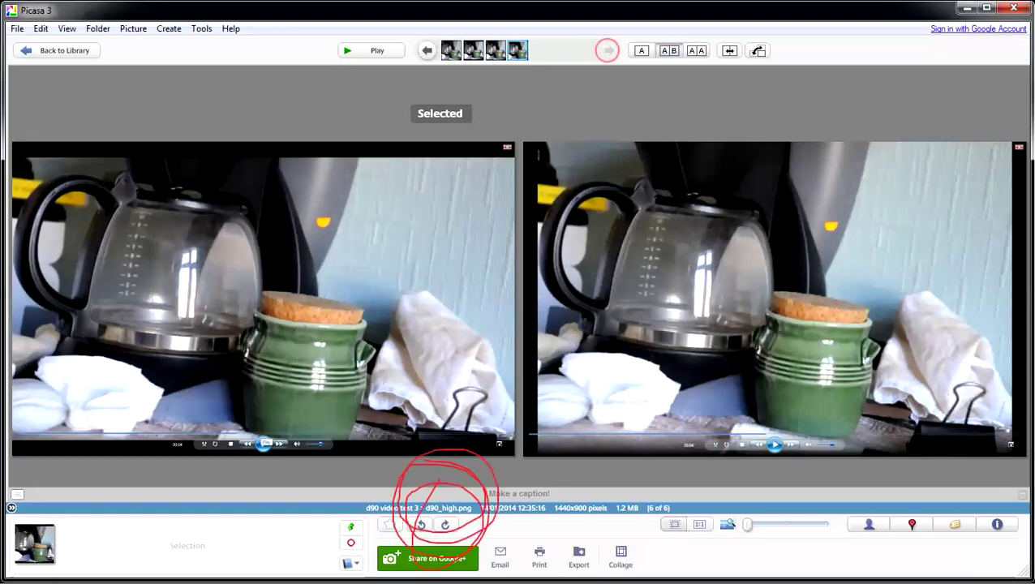
click(607, 50)
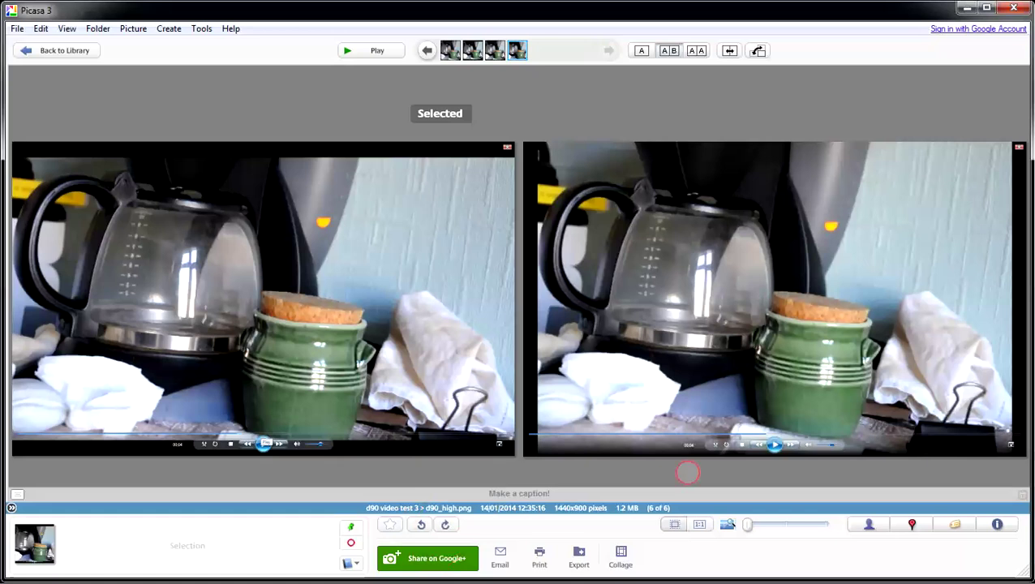
Zoom both compared images to 301%, pan toward the window, and exit to the library.
drag(746, 524, 817, 529)
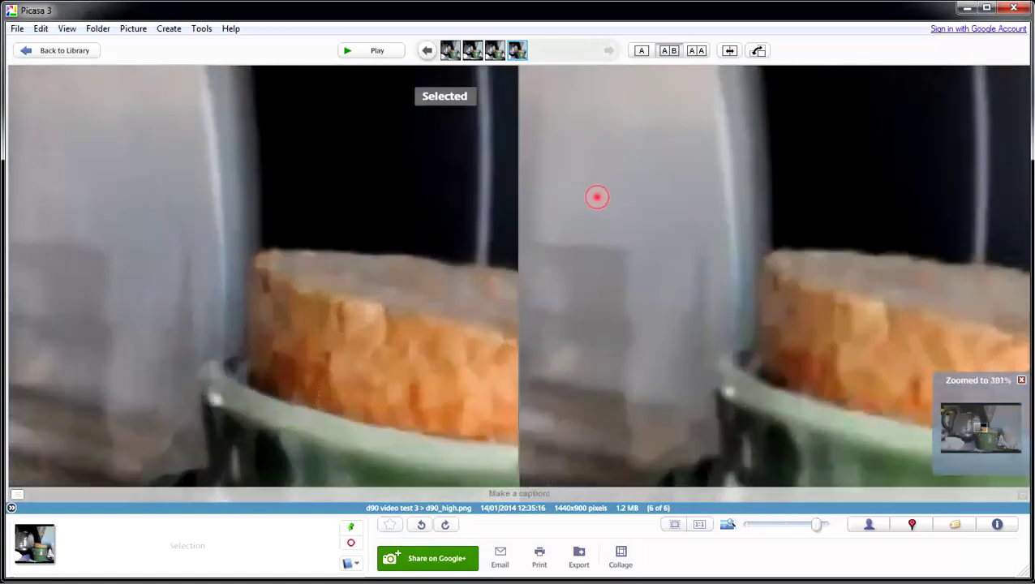
drag(596, 194, 884, 325)
key(Escape)
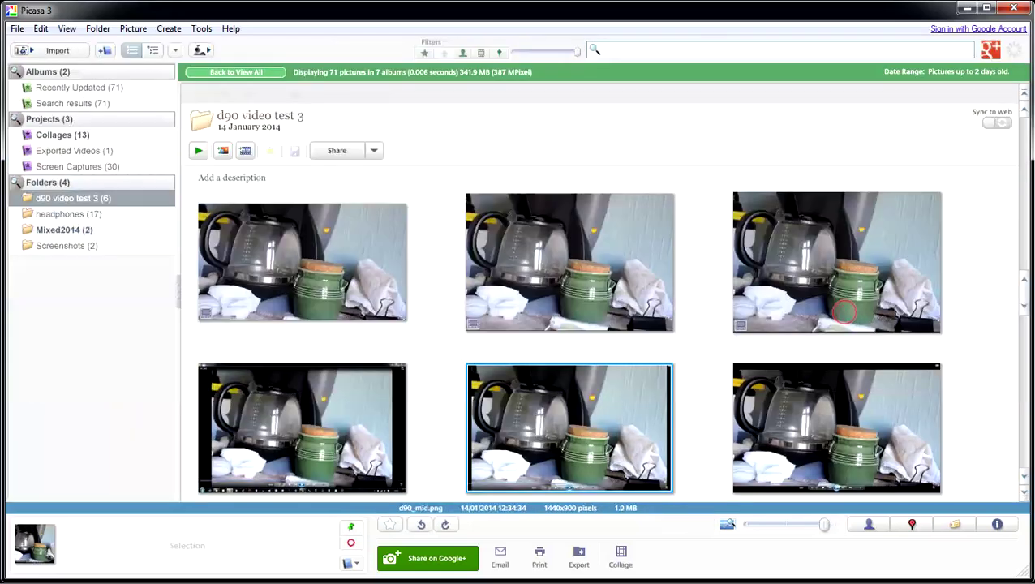
Briefly open the video, return to the library, and open d90_low.png in the viewer.
double_click(306, 251)
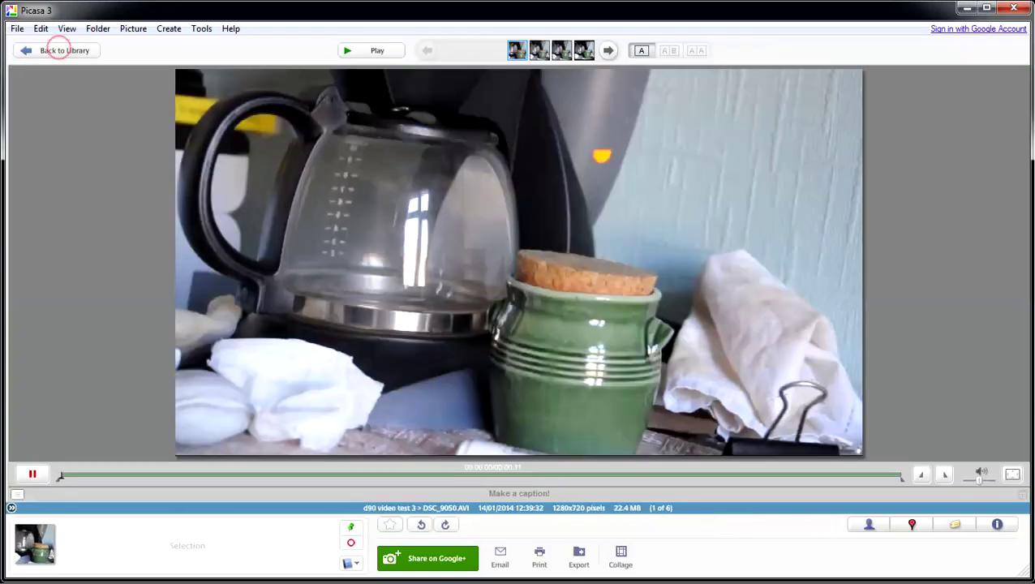
click(57, 48)
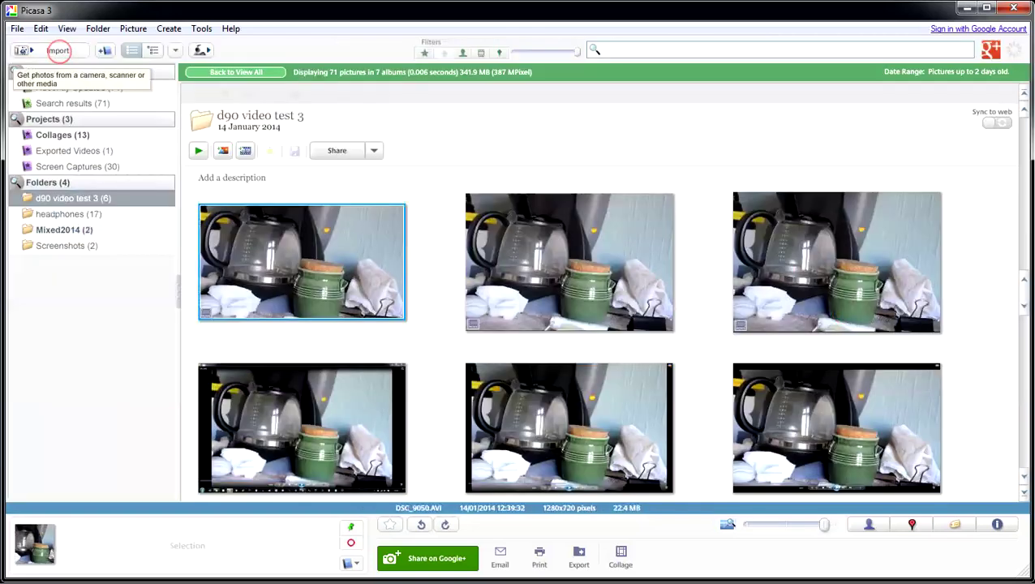
click(330, 425)
double_click(330, 425)
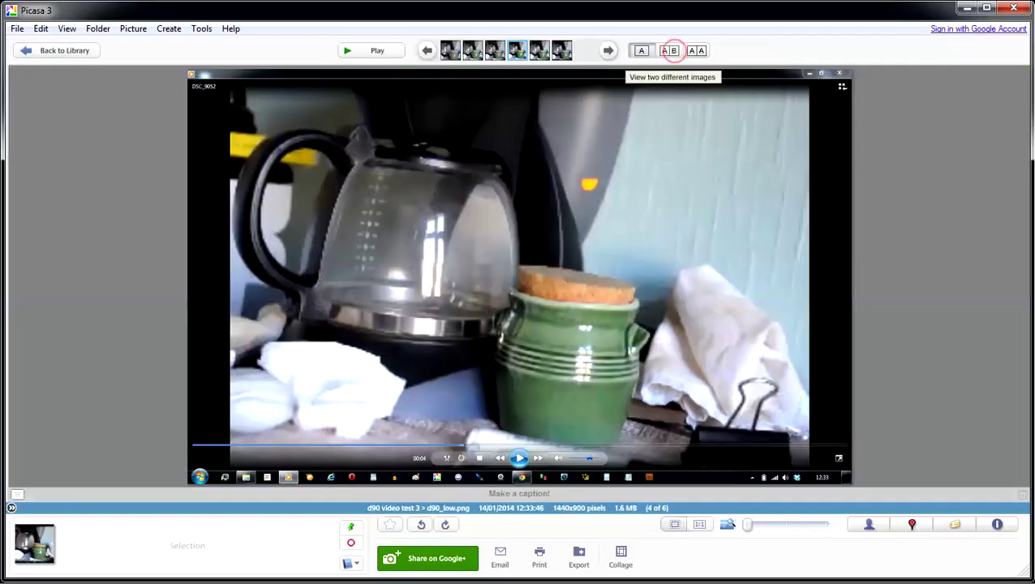
Start the A|B comparison, step the focused image to d90_high.png, and focus the right pane.
click(669, 50)
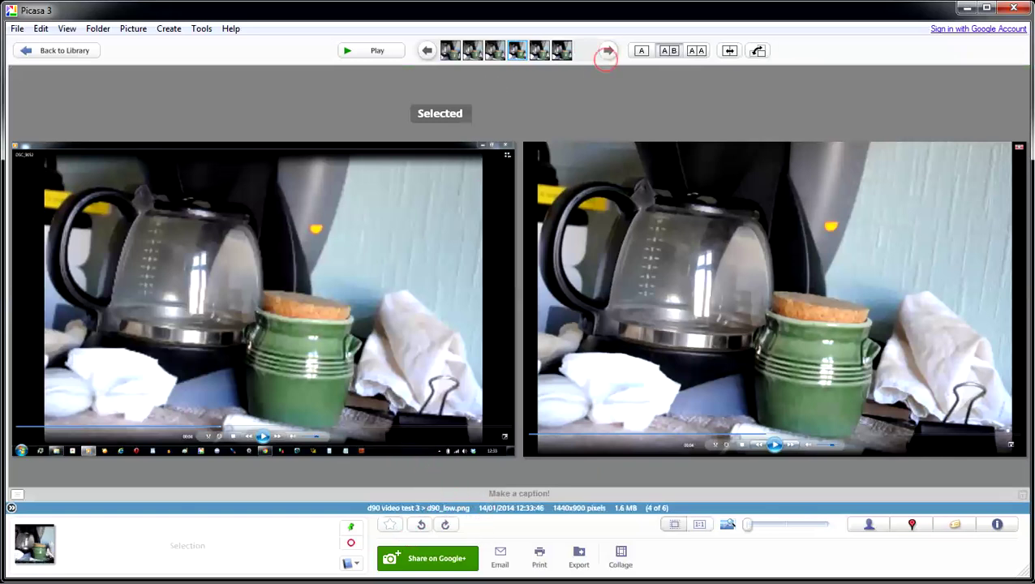
click(608, 50)
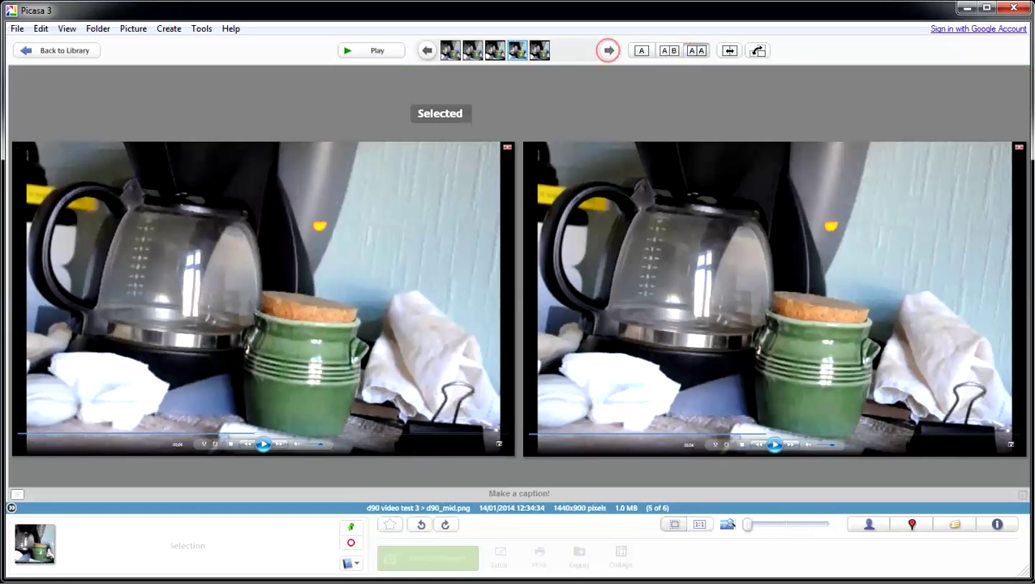
click(608, 50)
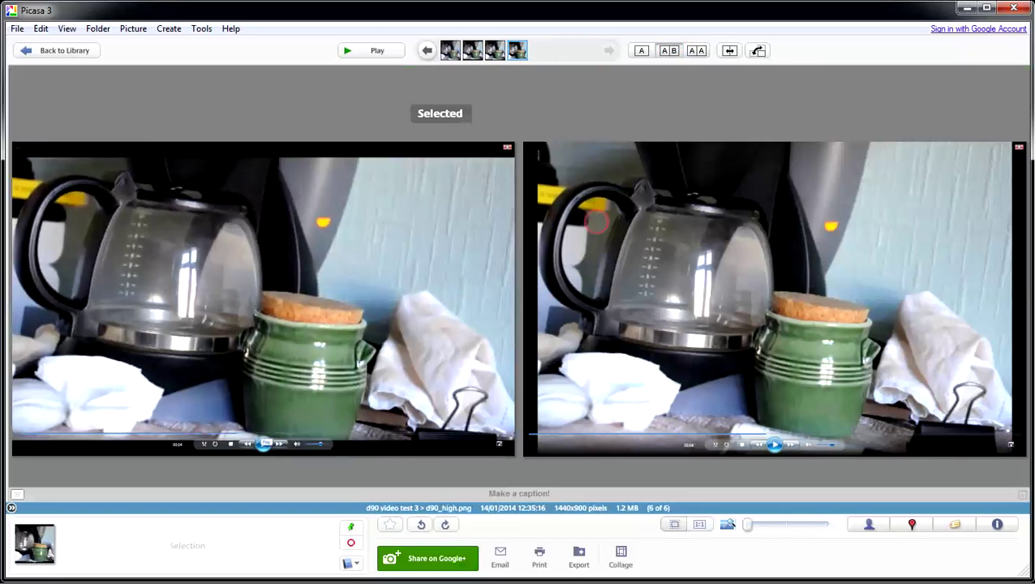
click(730, 50)
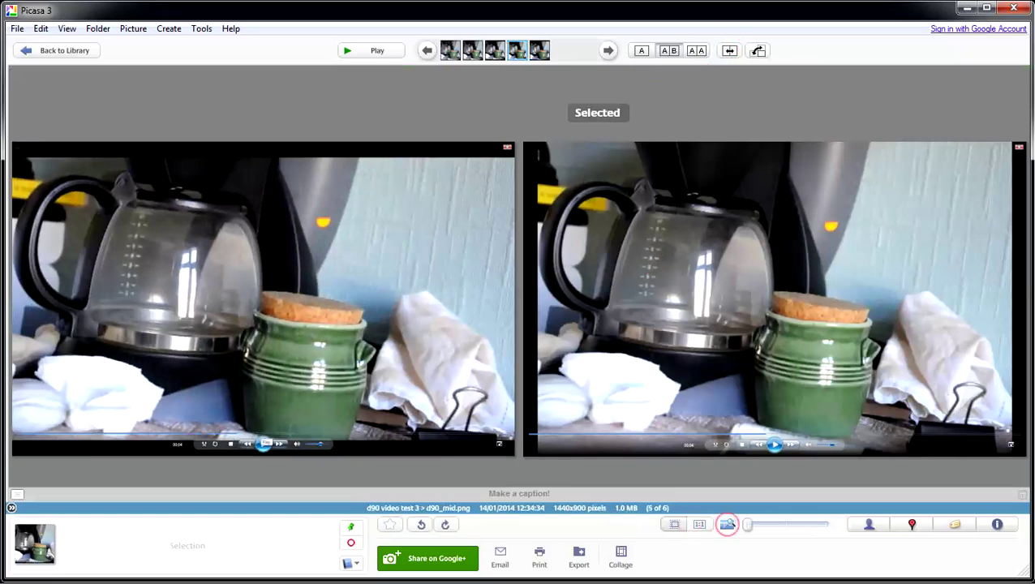
Zoom both images to 266% then 400%, panning across the coffee pot's measuring marks, and zoom back out.
drag(746, 524, 815, 524)
drag(629, 160, 886, 265)
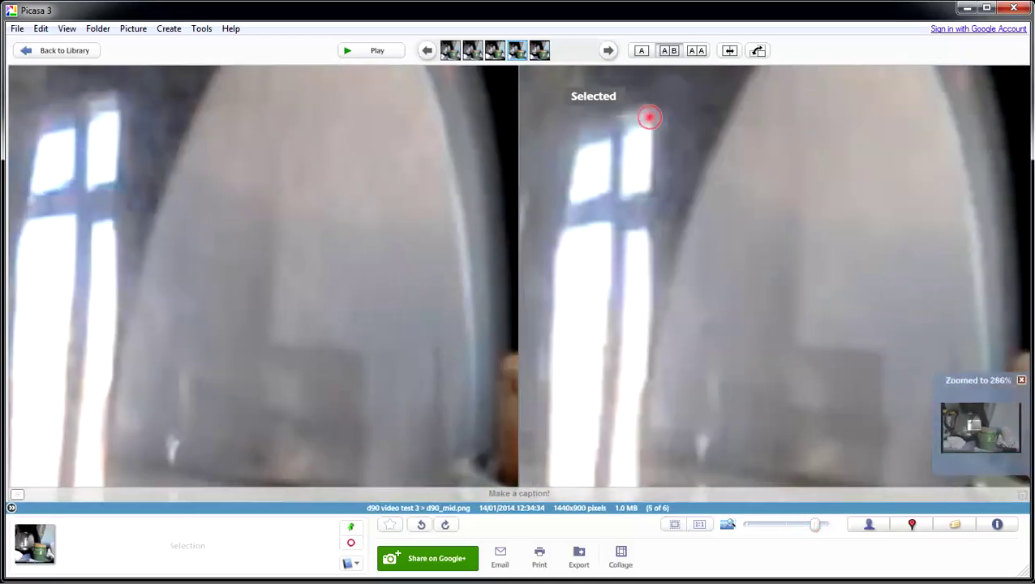
drag(649, 118, 929, 306)
drag(645, 200, 859, 286)
drag(662, 171, 712, 245)
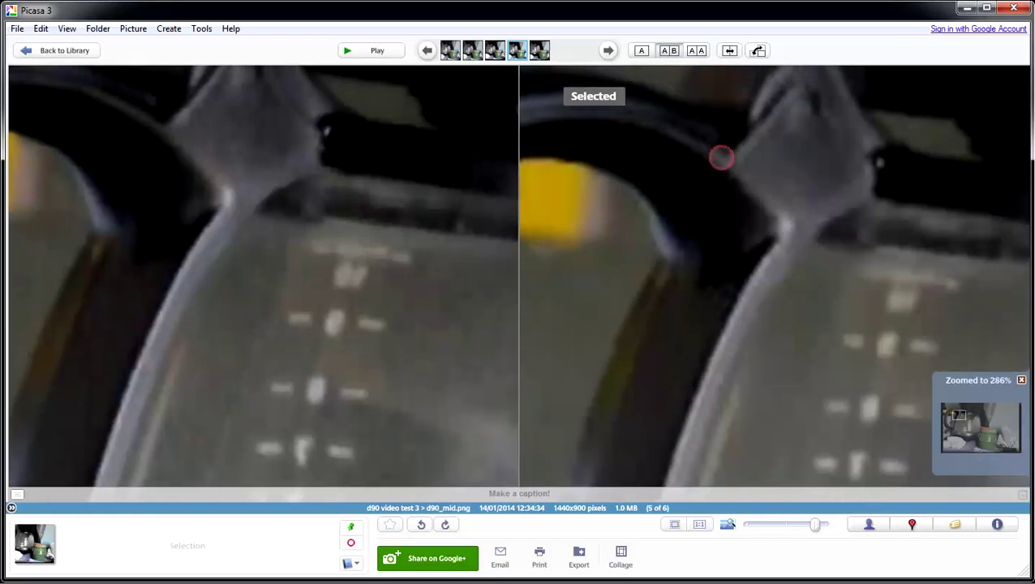
drag(815, 523, 836, 523)
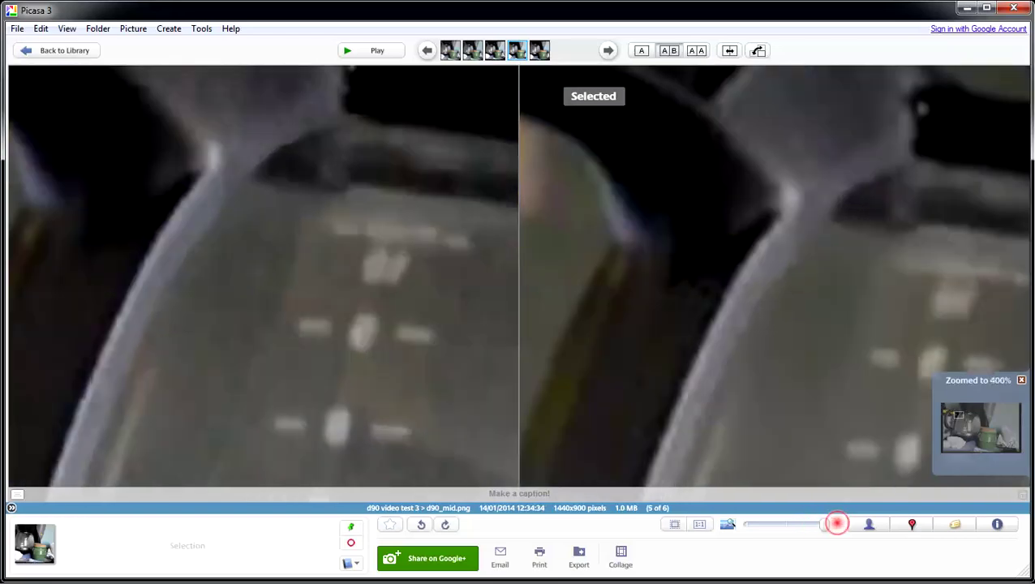
drag(839, 358, 716, 261)
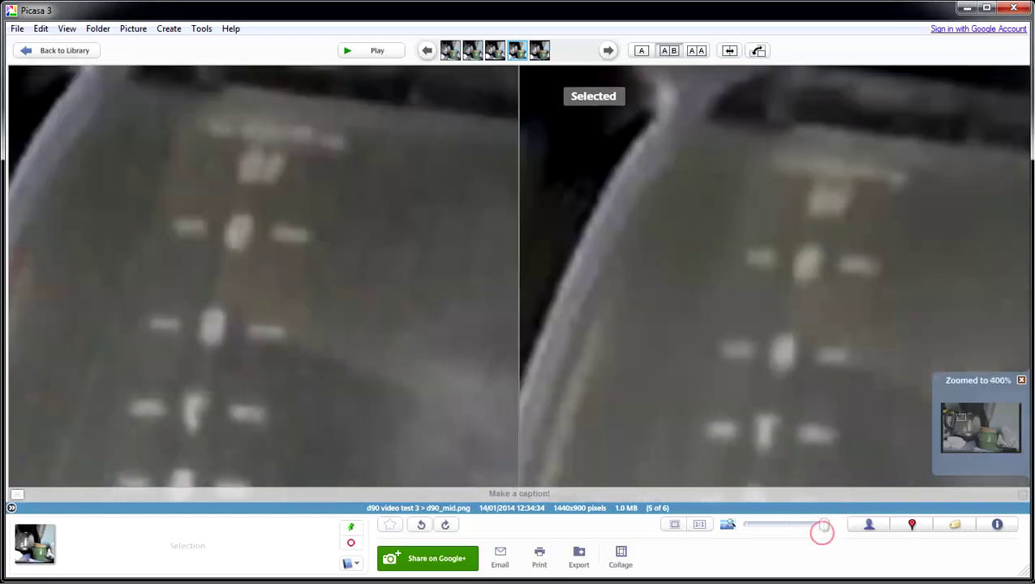
drag(824, 523, 774, 523)
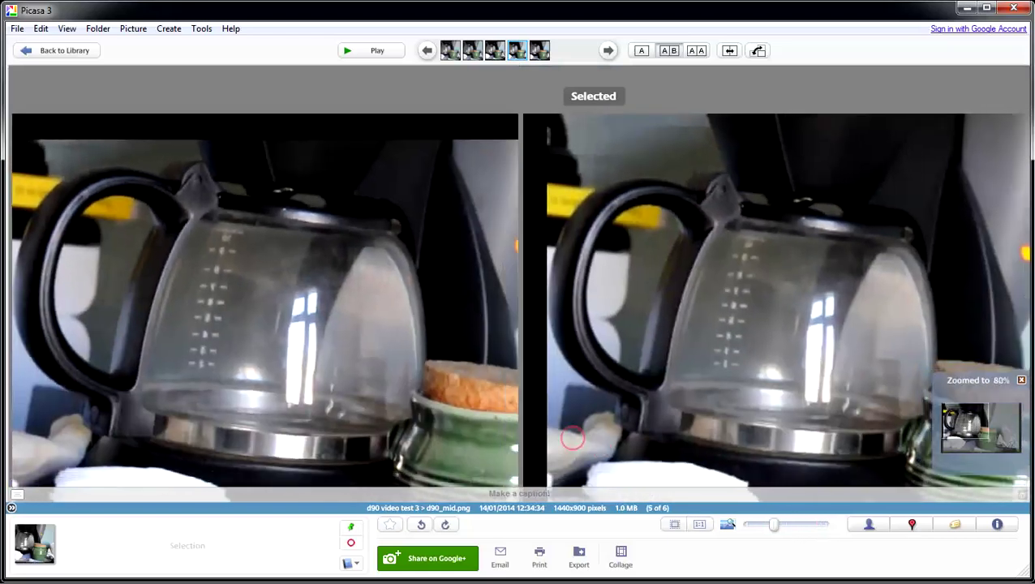
Pan to the green jar, zoom both images to 293%, and toggle focus between panes.
drag(412, 393, 169, 169)
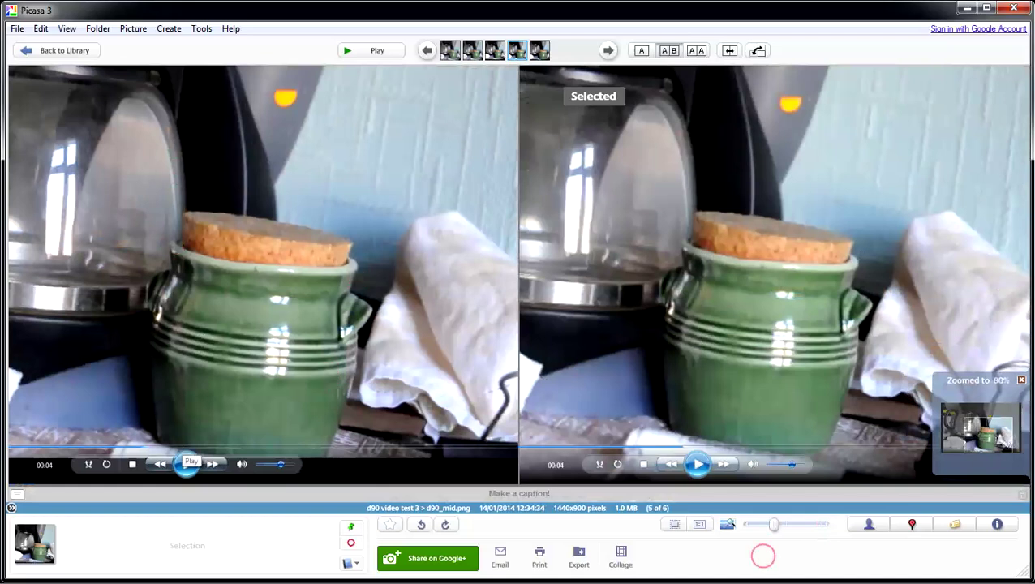
drag(773, 524, 816, 524)
drag(417, 289, 157, 175)
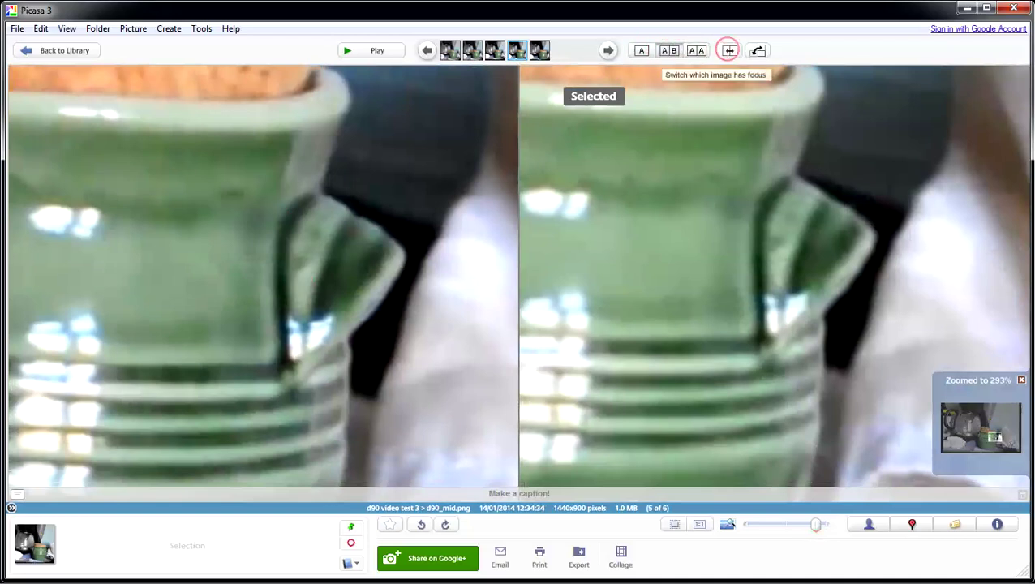
click(730, 50)
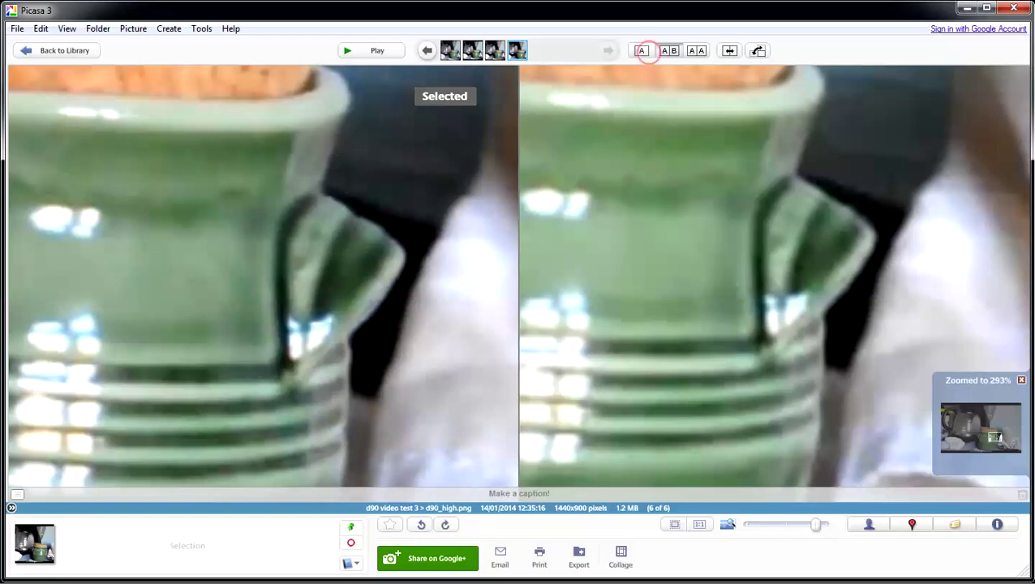
click(729, 50)
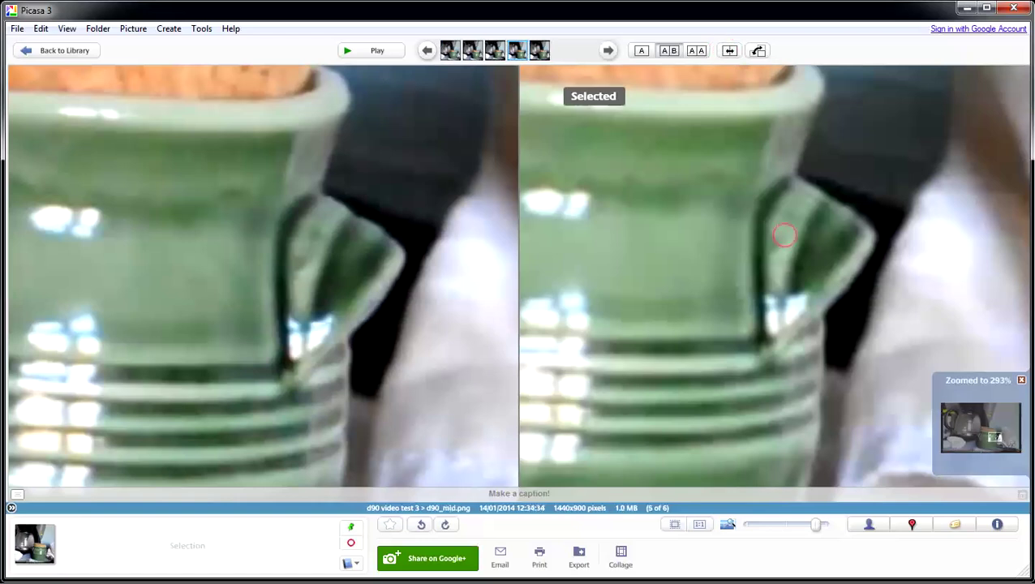